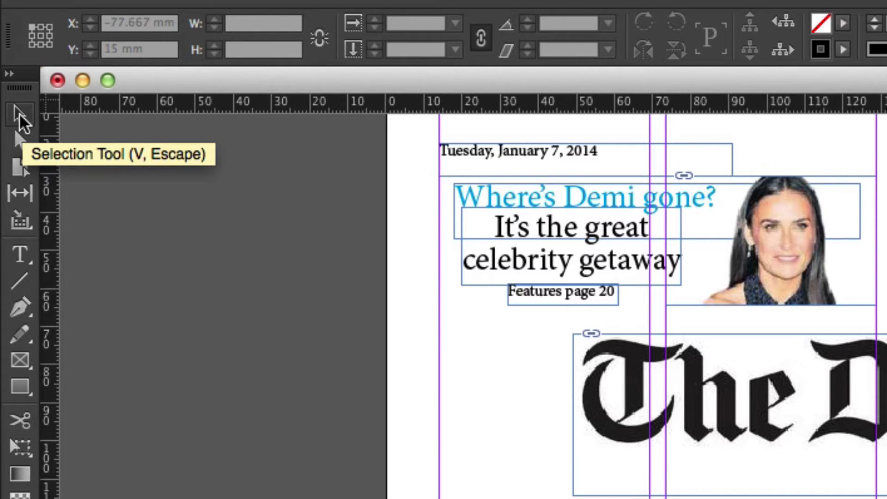
Step: Switch to the Selection Tool to select and move whole frames
click(19, 115)
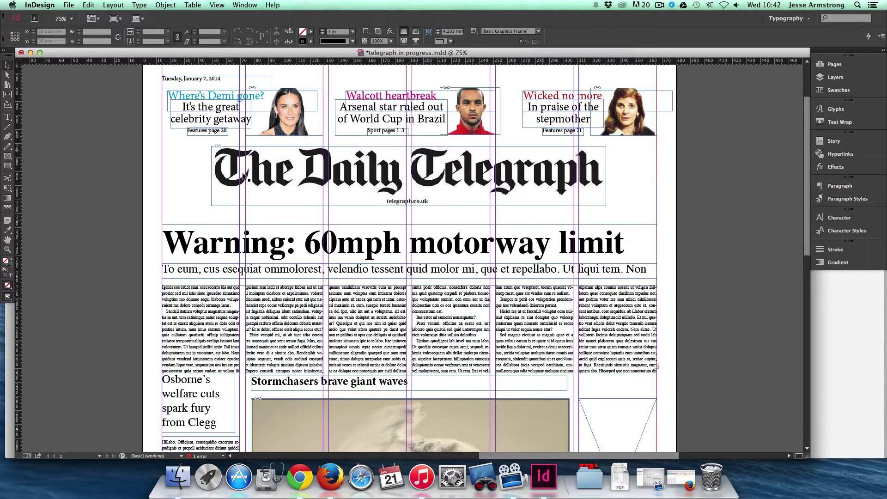
Step: Nudge the Daily Telegraph masthead frame left and test-move the body text frame
click(280, 182)
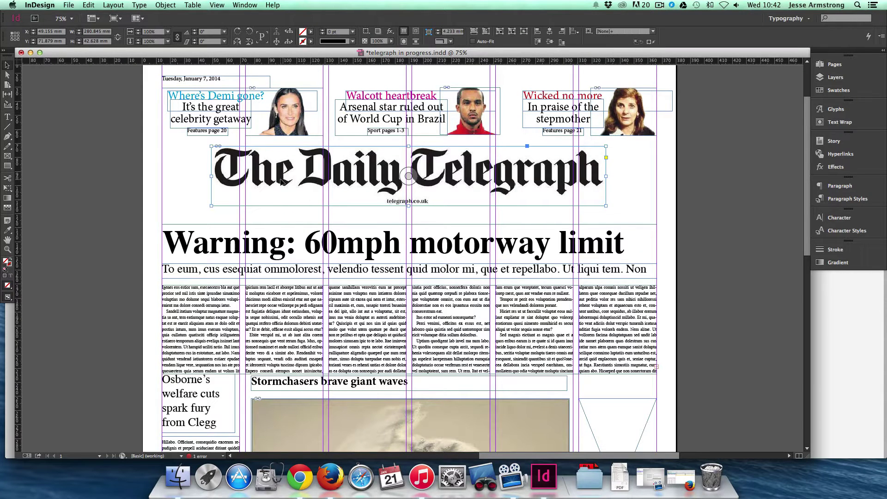
drag(281, 182, 307, 184)
click(213, 312)
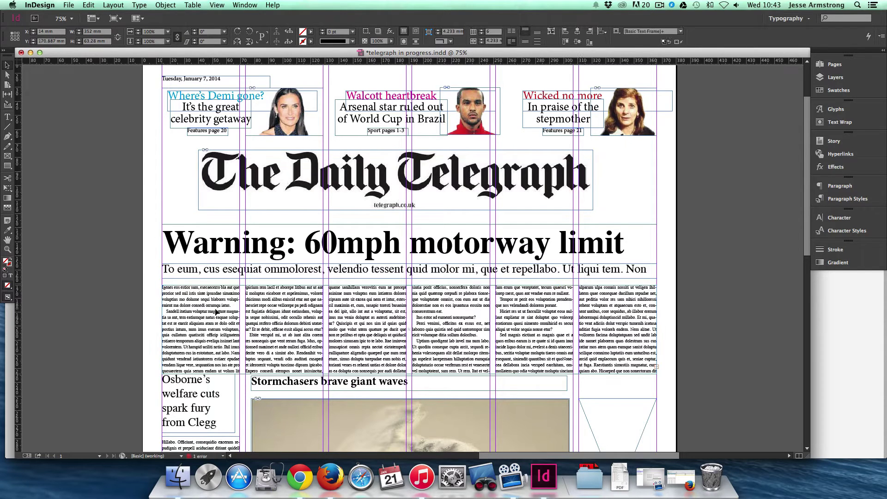
mouse_move(209, 321)
mouse_down()
mouse_move(236, 296)
mouse_move(210, 320)
mouse_up()
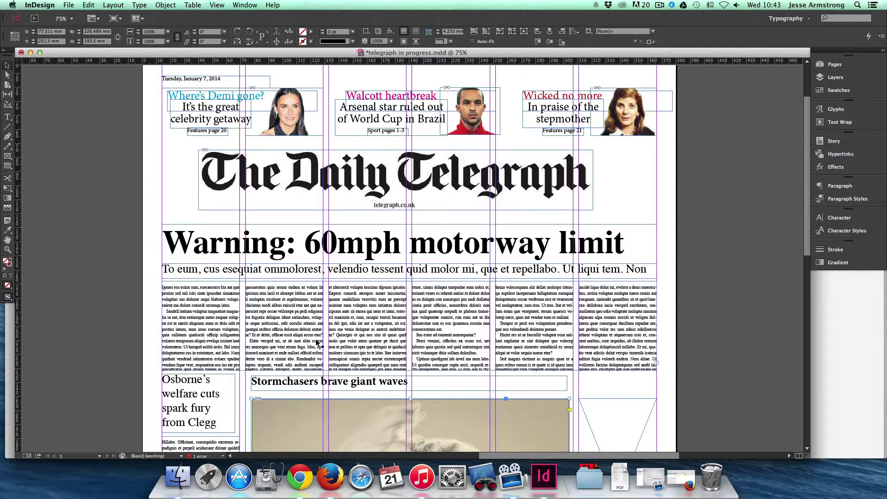
Step: Drag the storm photo frame back to sit just below its Stormchasers caption
click(308, 415)
drag(308, 414, 311, 390)
scroll(303, 372, down, 5)
scroll(304, 372, down, 3)
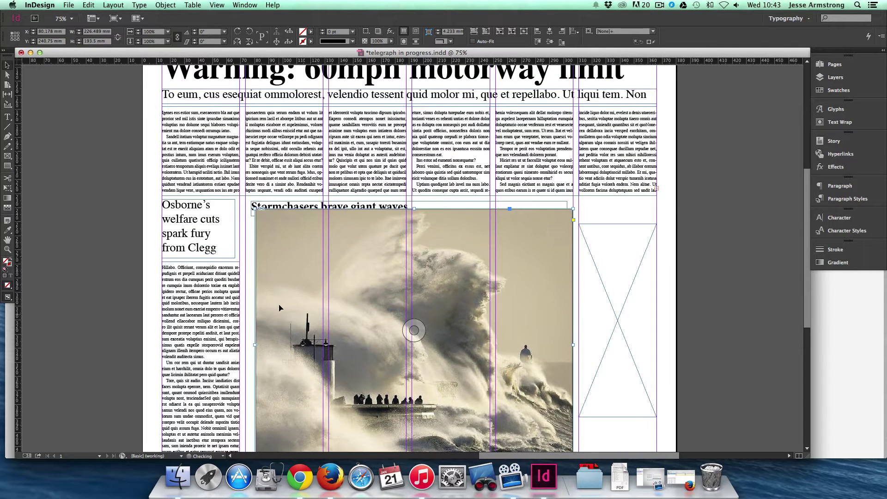
drag(404, 317, 400, 332)
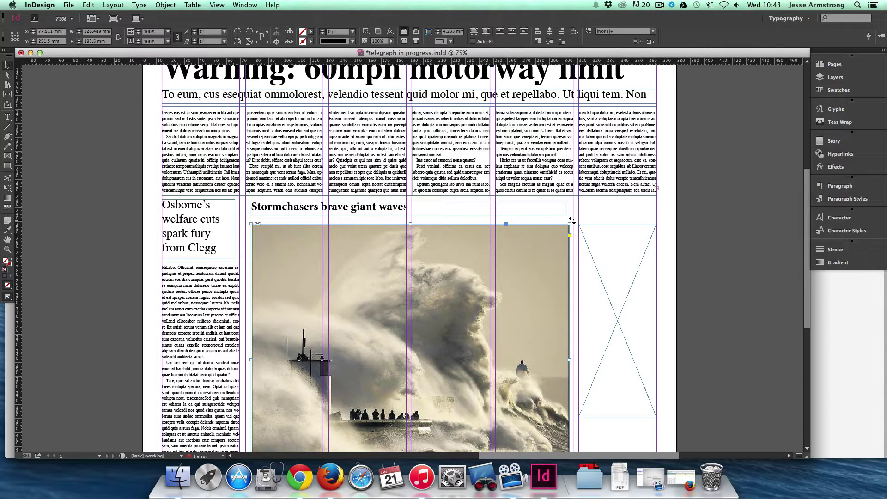
drag(572, 221, 513, 197)
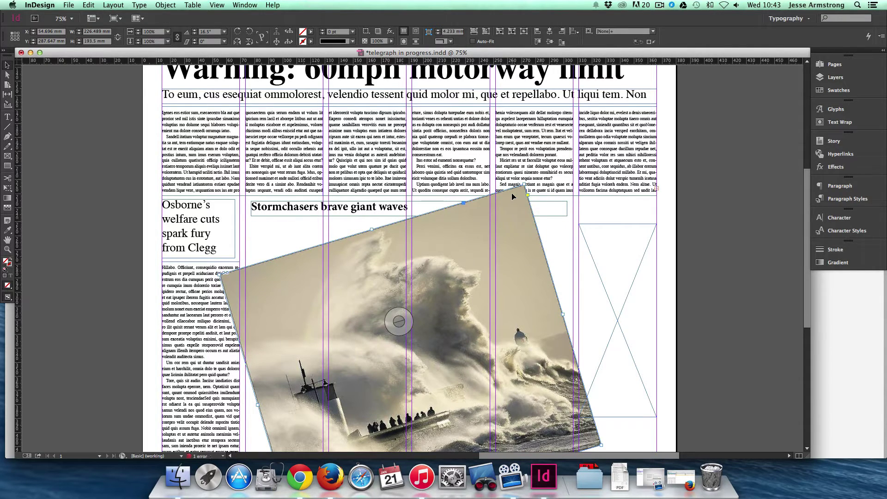
key(super+z)
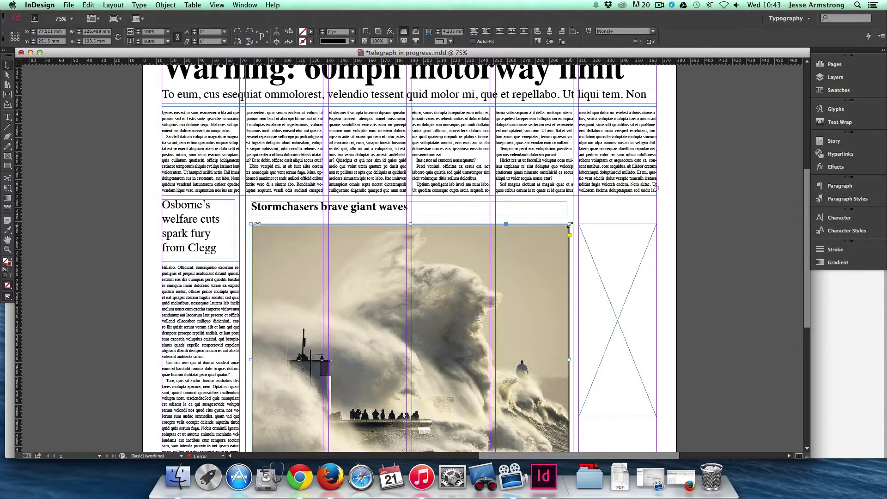
drag(568, 225, 460, 298)
scroll(465, 294, down, 5)
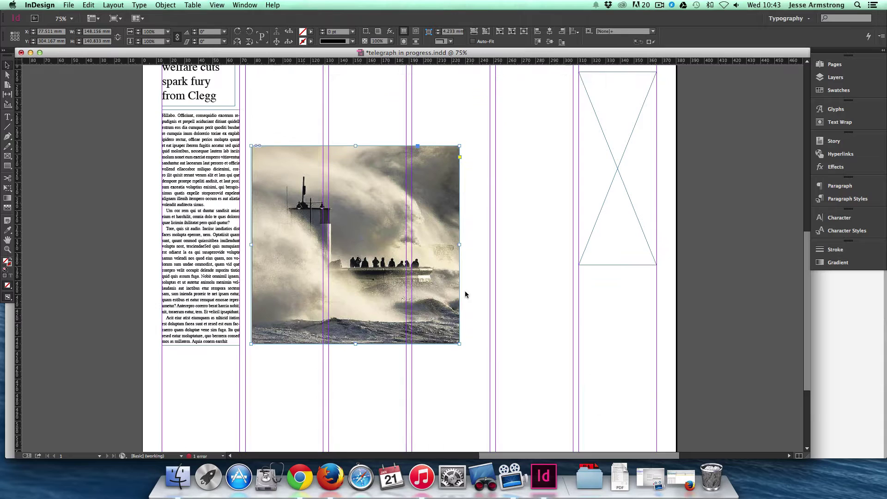
drag(459, 145, 423, 175)
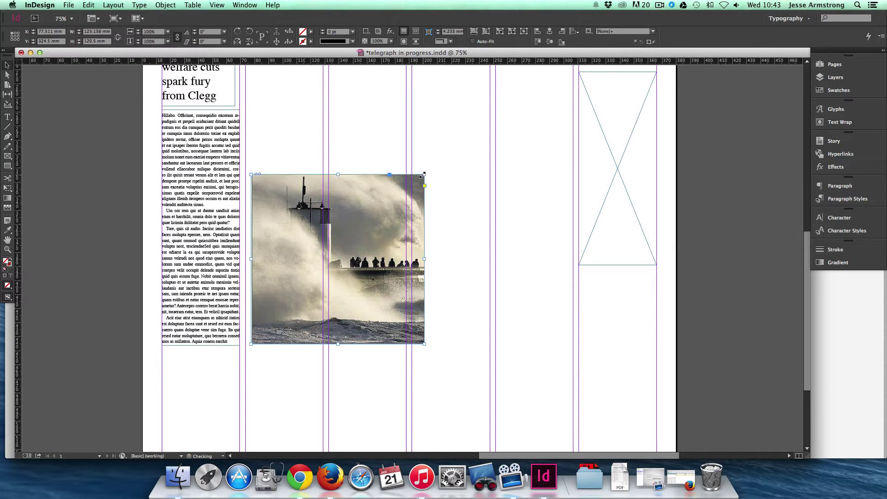
key(super+z)
key(super+z)
key(super+z)
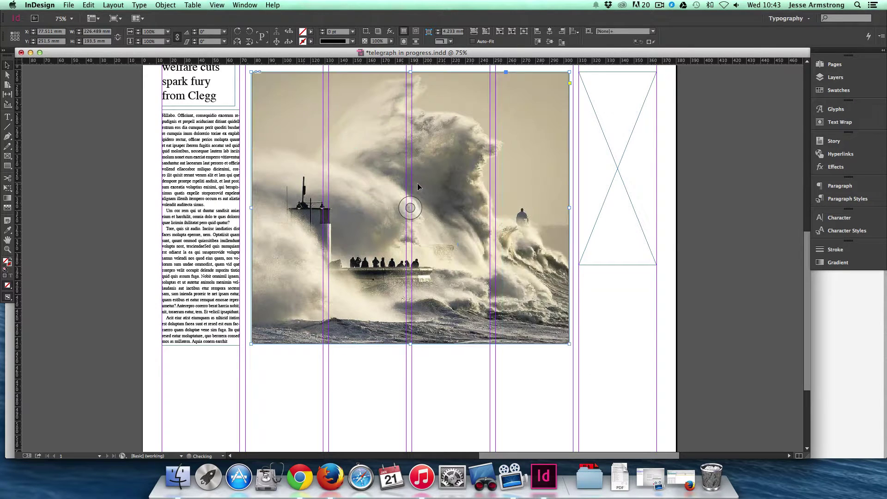
scroll(464, 196, up, 6)
scroll(525, 260, down, 4)
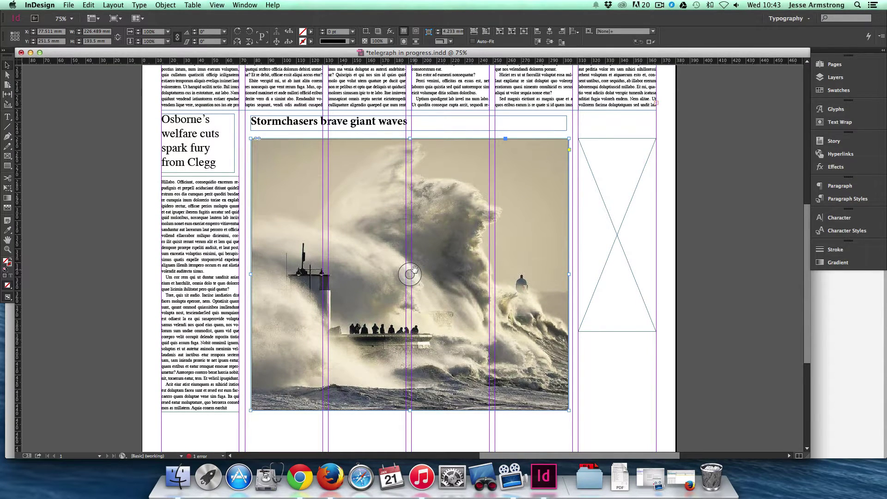
drag(413, 270, 462, 257)
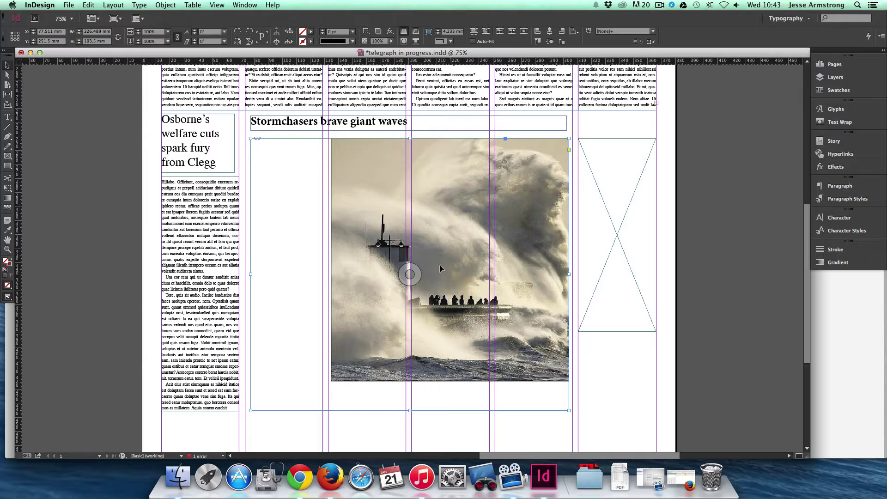
drag(407, 277, 335, 301)
key(super+alt+shift+c)
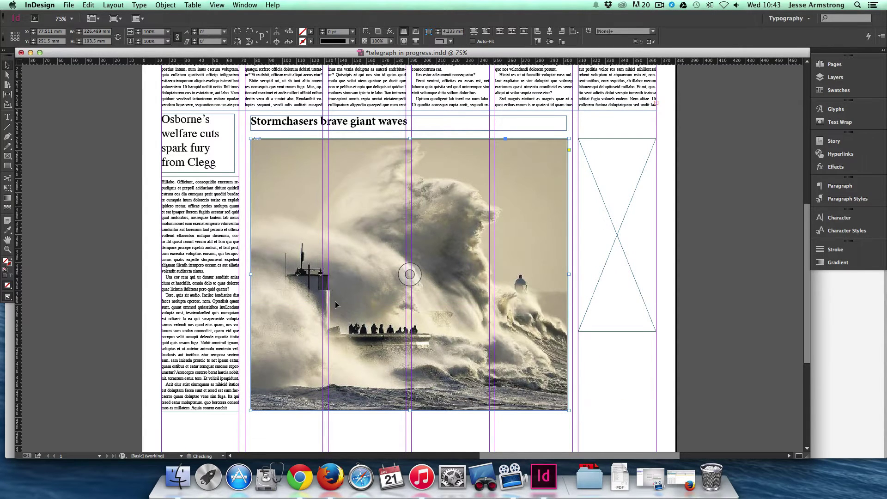
double_click(335, 304)
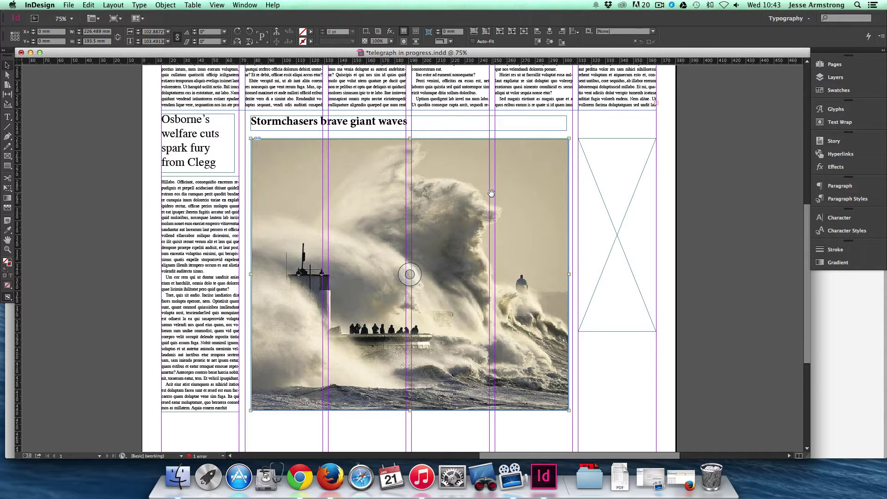
scroll(491, 194, up, 3)
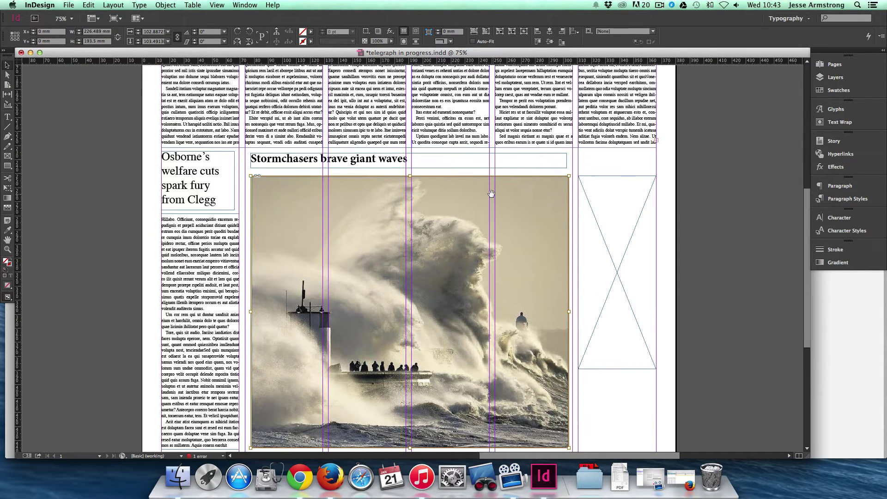
scroll(491, 193, up, 5)
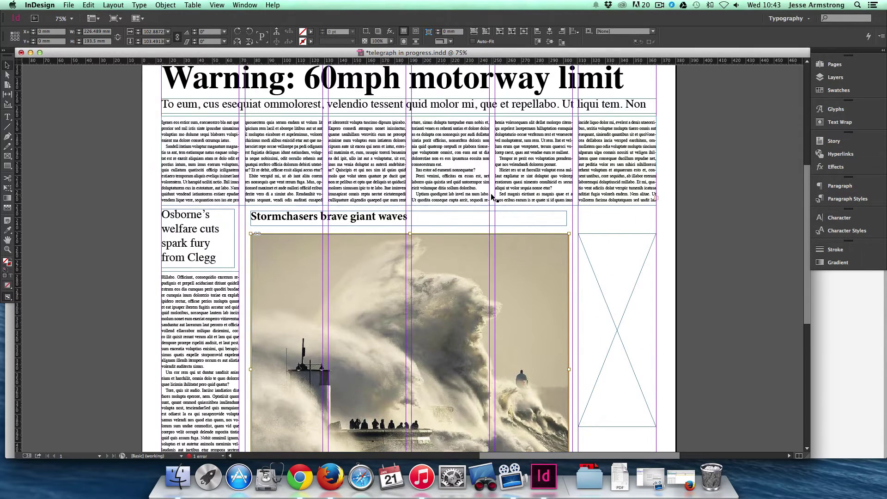
click(530, 160)
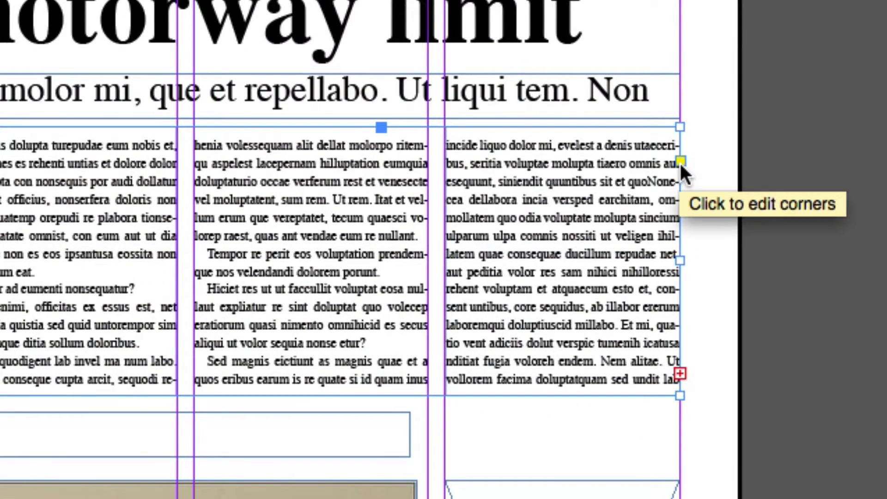
Step: Round the right column's text frame corners to 4.233 mm, then undo back to square corners
click(680, 161)
drag(679, 129, 539, 139)
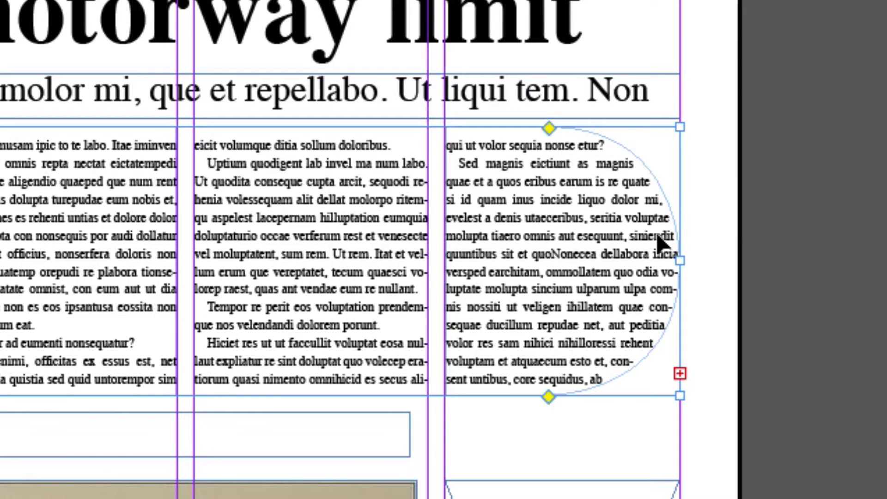
key(ctrl+z)
key(ctrl+z)
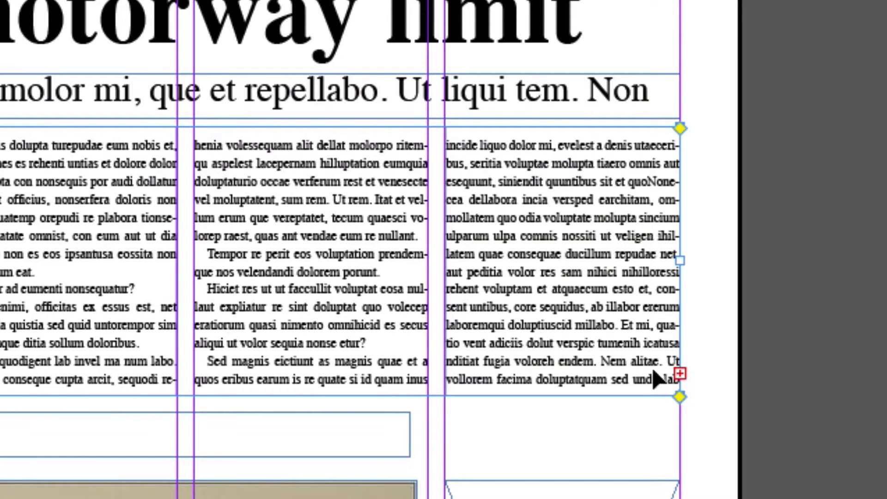
Step: Thread the right column's overset text into the empty placeholder frame
click(679, 373)
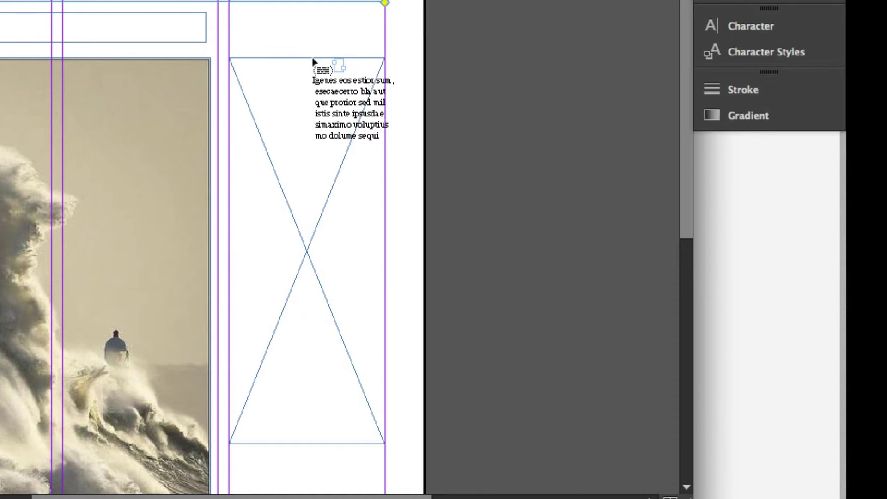
click(230, 59)
scroll(283, 114, down, 4)
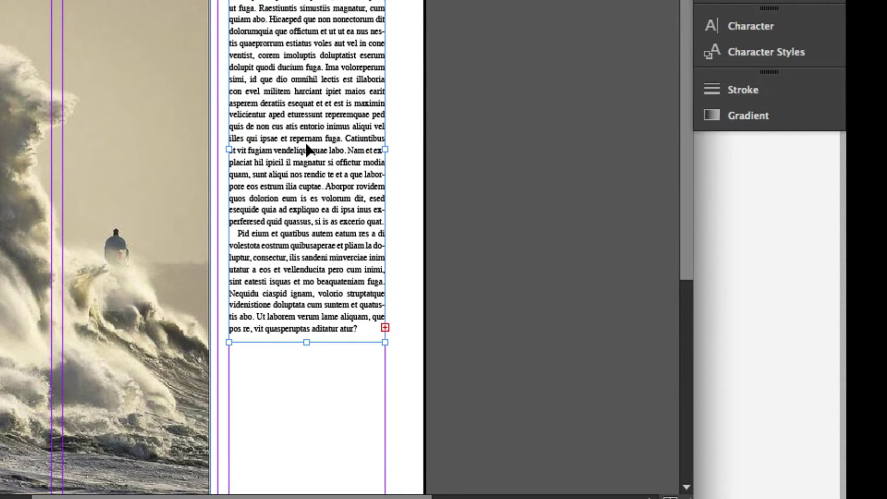
scroll(309, 149, down, 5)
scroll(272, 9, up, 3)
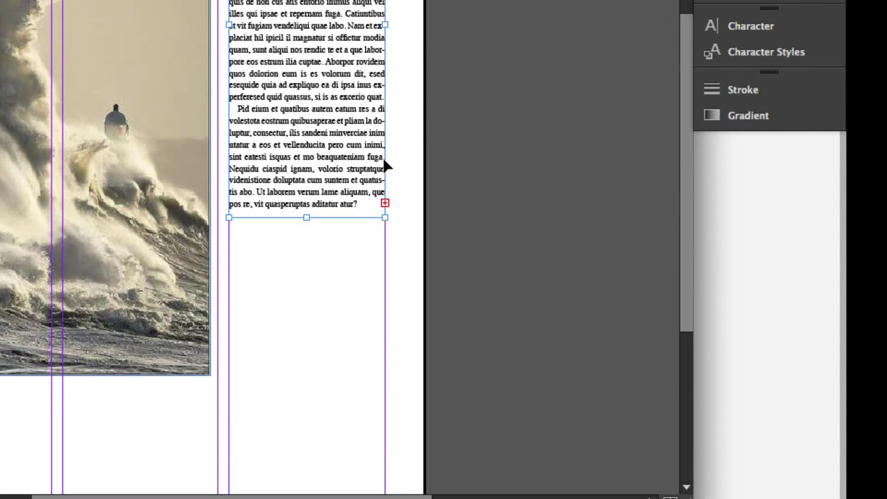
Step: Flow the remaining text into a new 55.333 × 113 mm frame drawn below
click(385, 204)
scroll(388, 212, down, 6)
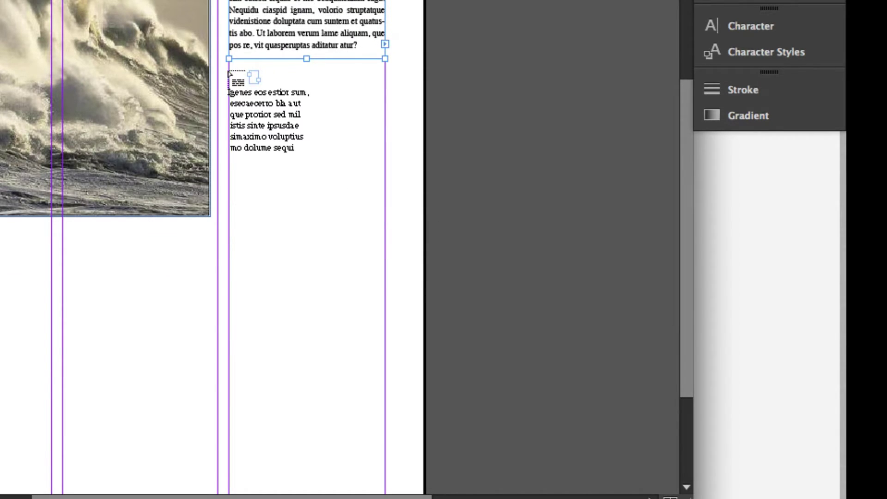
drag(229, 70, 385, 388)
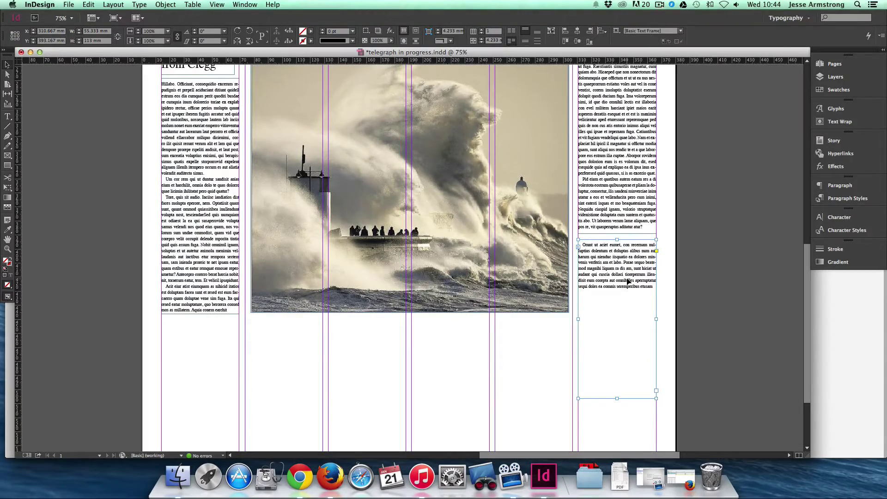
scroll(628, 281, up, 10)
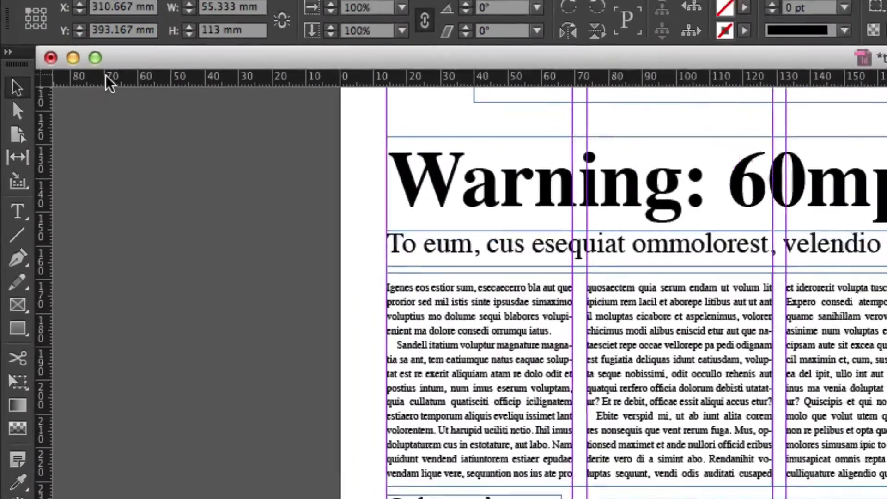
click(7, 75)
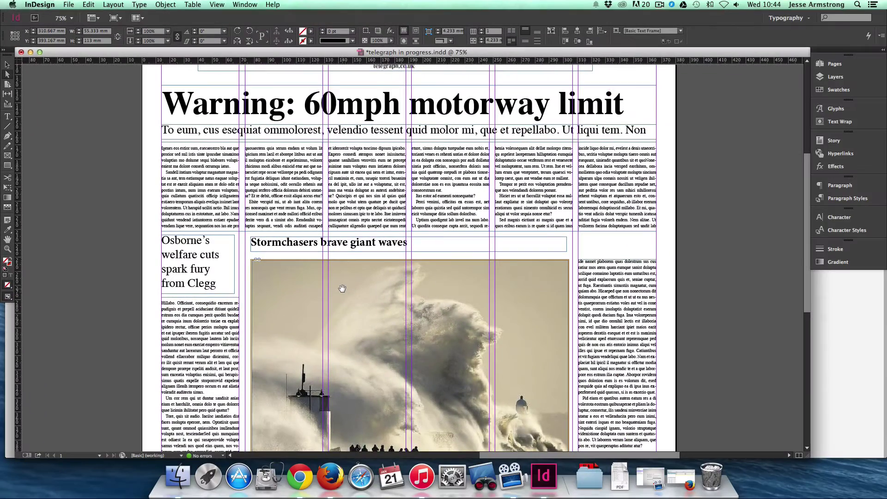
scroll(342, 288, down, 3)
drag(346, 286, 408, 286)
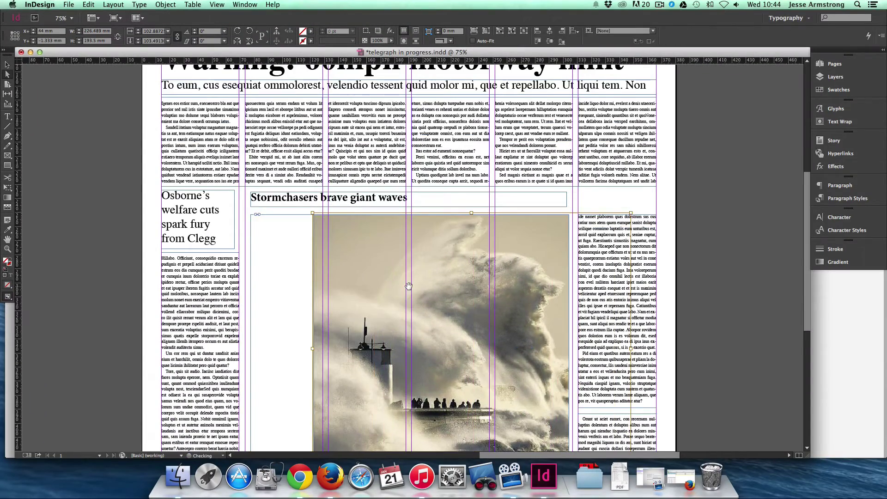
scroll(408, 286, down, 1)
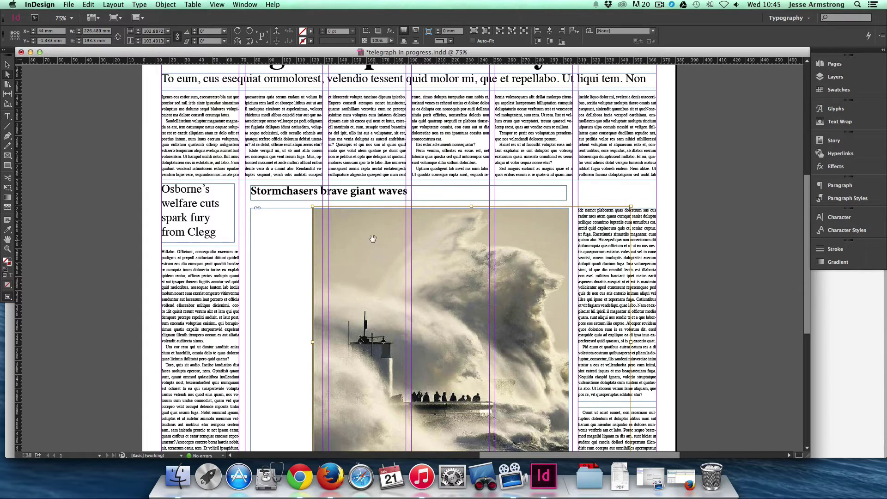
drag(463, 262, 402, 266)
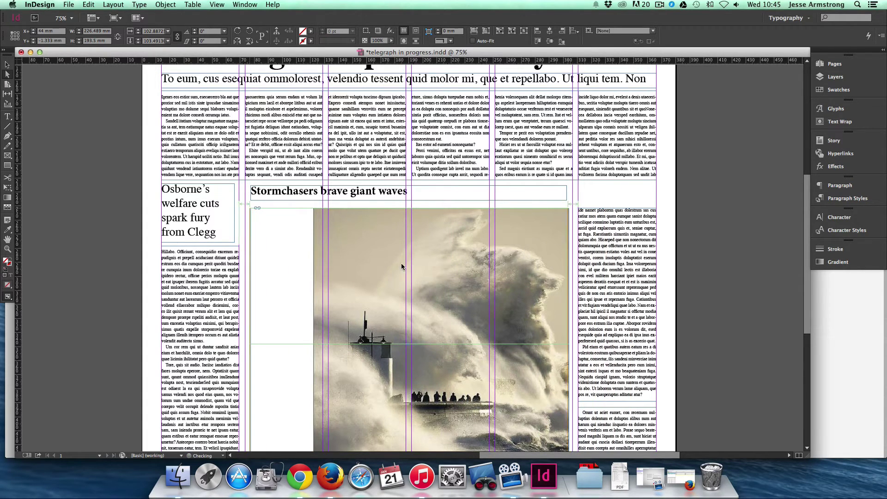
key(super+alt+shift+c)
drag(251, 209, 331, 255)
scroll(351, 259, down, 1)
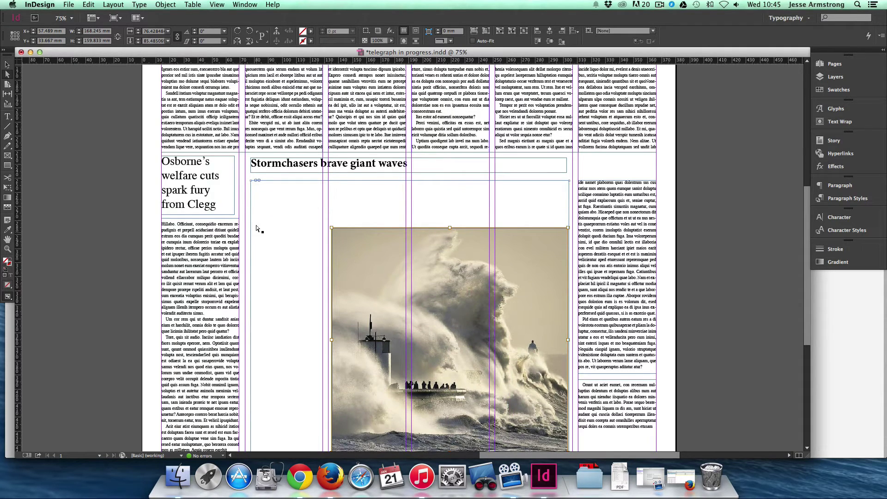
drag(455, 276, 387, 241)
drag(494, 185, 474, 225)
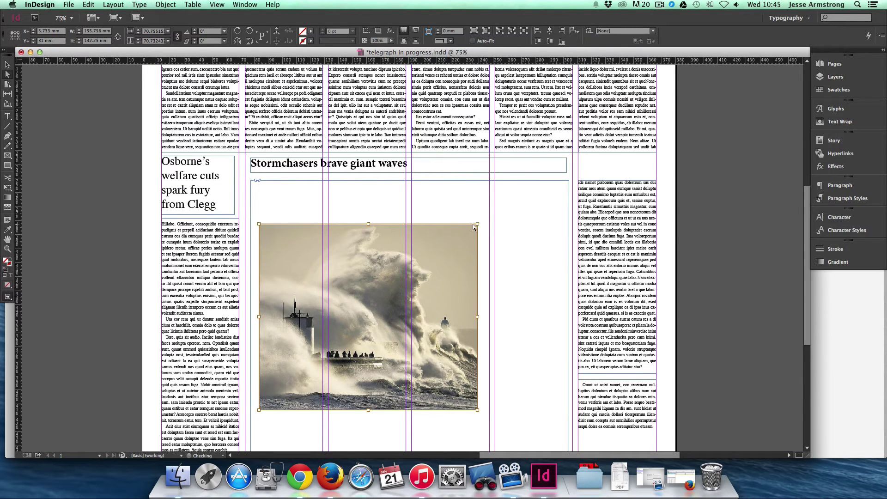
key(super+z)
key(super+z)
key(super+z)
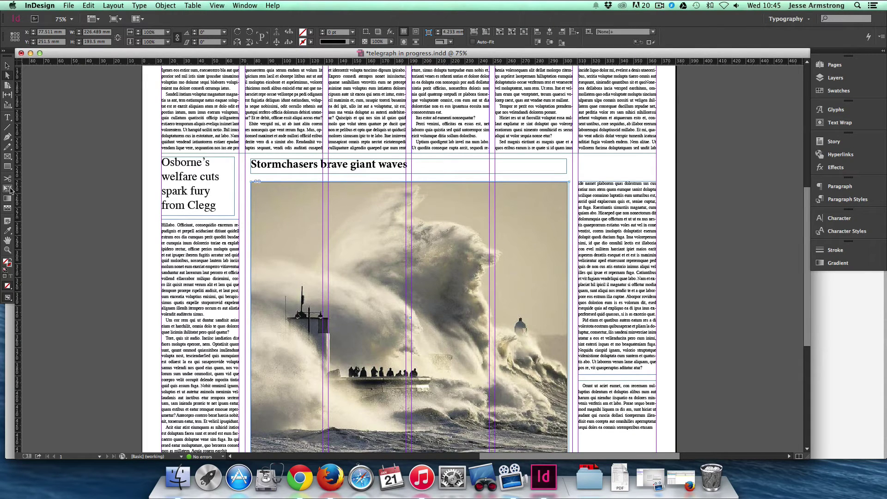
Step: Scale the storm photo frame down, move it up-left, and size it to 153 × 141.6 mm
click(8, 189)
drag(248, 179, 373, 249)
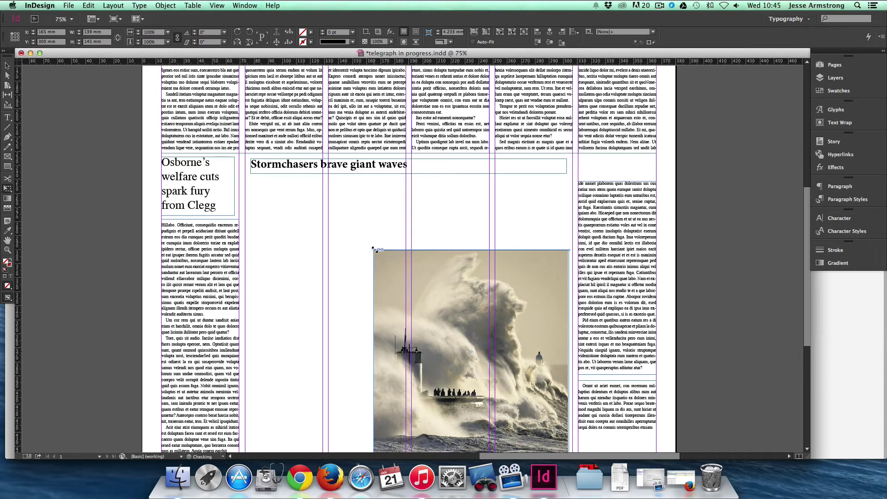
drag(434, 291, 490, 227)
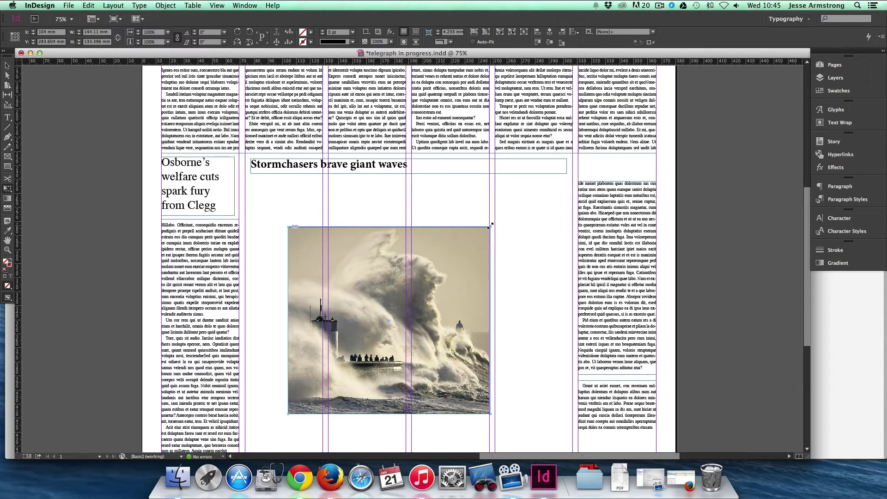
drag(489, 226, 511, 227)
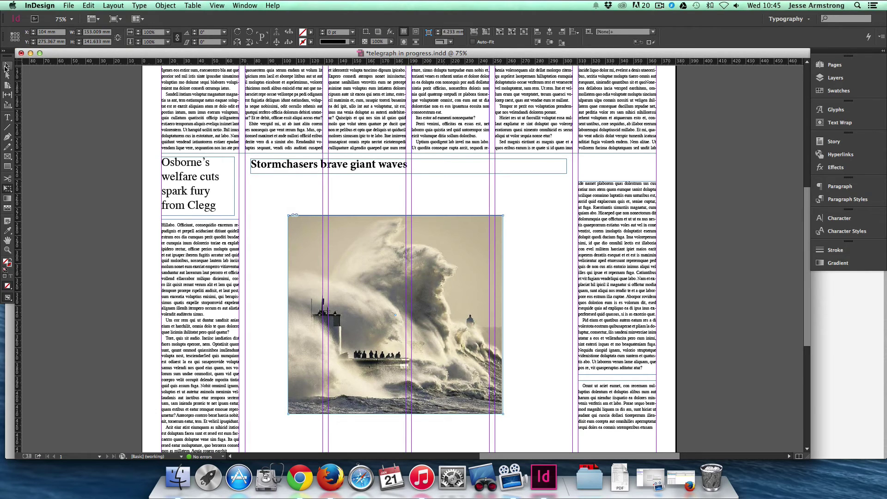
Step: Crop the photo from its top-left corner to 116.5 × 111.5 mm
click(6, 67)
drag(288, 215, 343, 257)
key(super+z)
drag(288, 215, 338, 257)
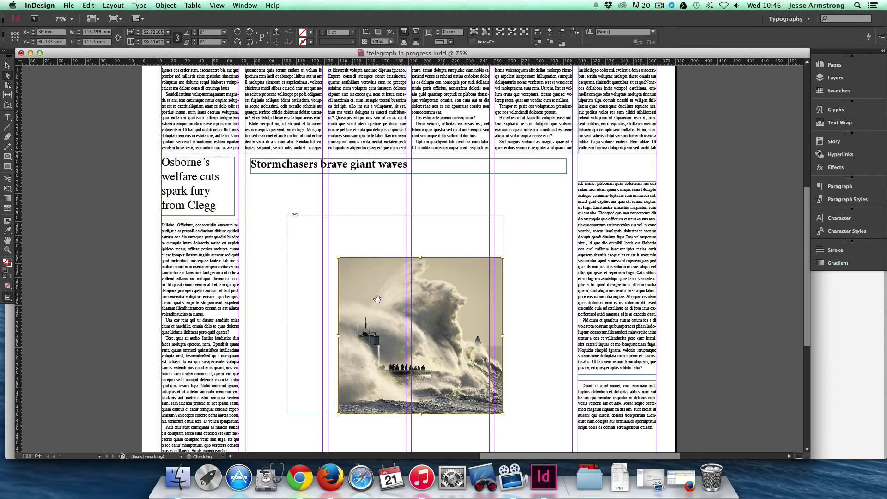